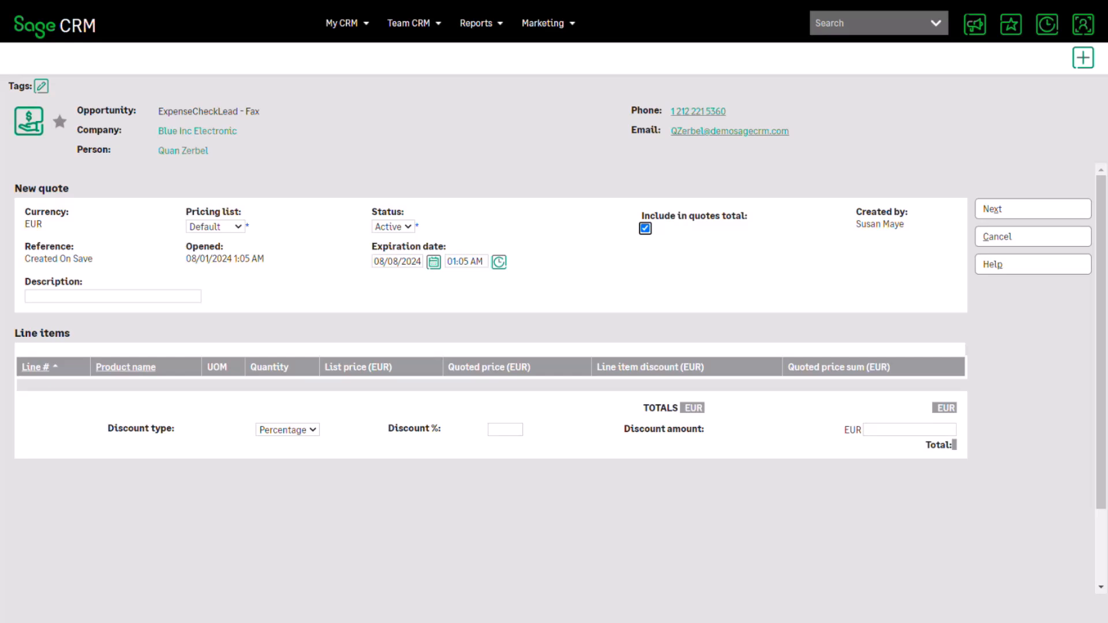
Step: Describe the new quote as "Test Quote 1" and assign it the Partner pricing list
click(113, 296)
text(Test Quote 1)
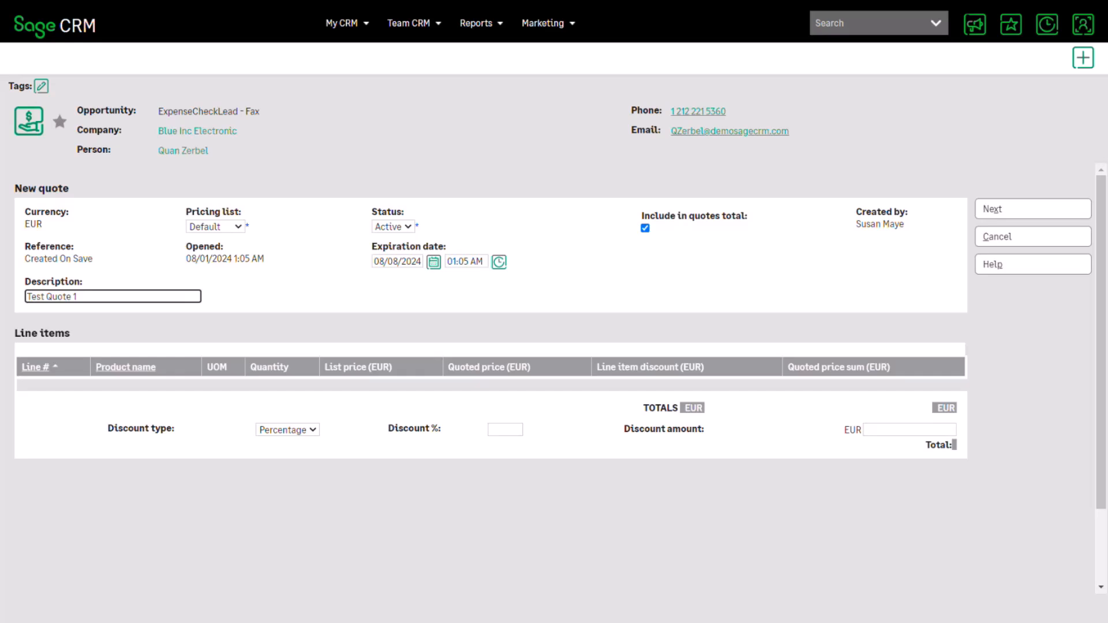
click(215, 226)
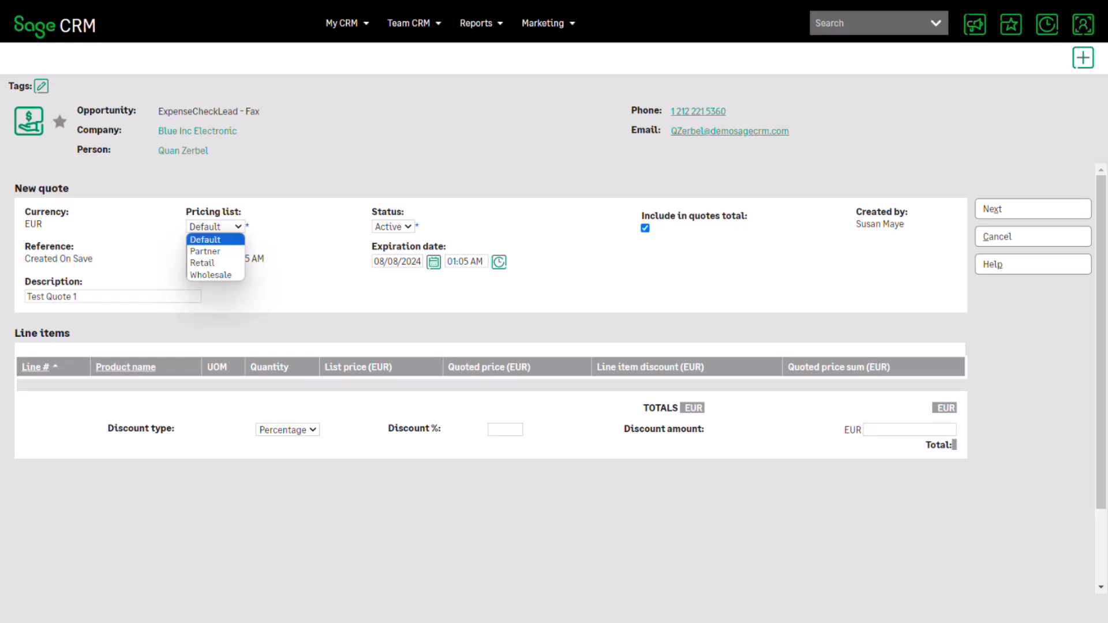
click(206, 252)
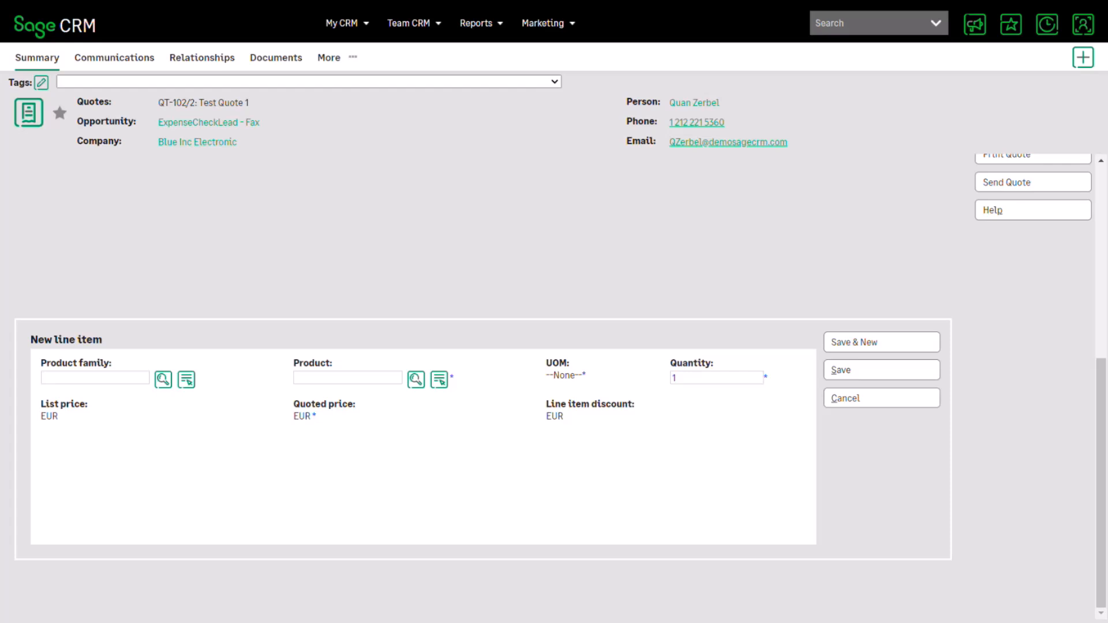
Step: Fill in the new line item with the Licenses family, the Expense Mgr - User Licenses product and the 5 Pack unit of measure
click(163, 379)
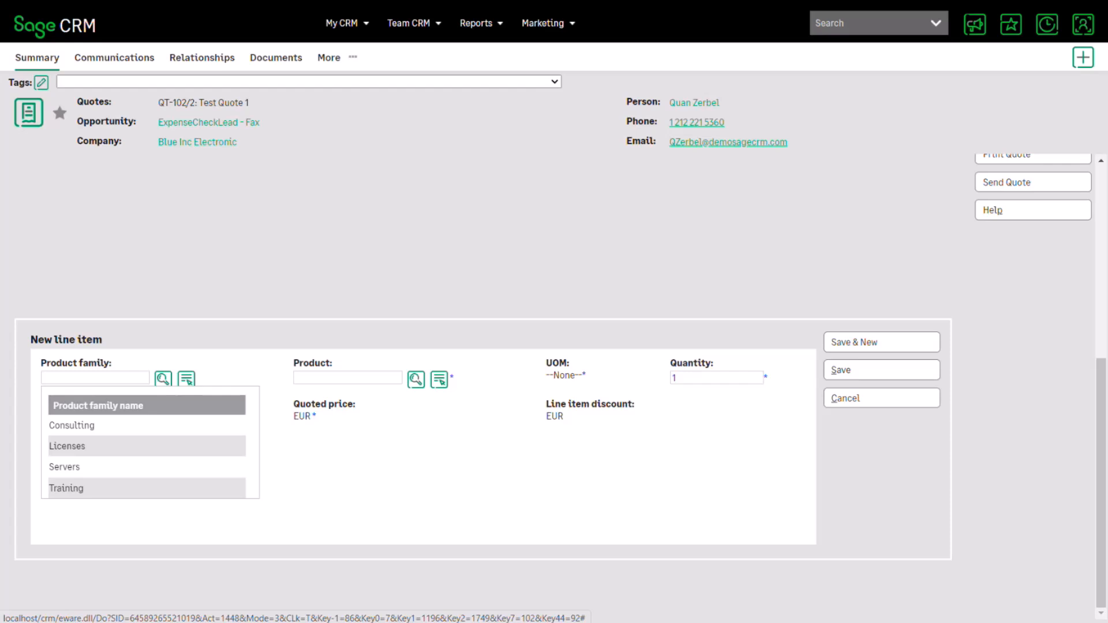
click(67, 446)
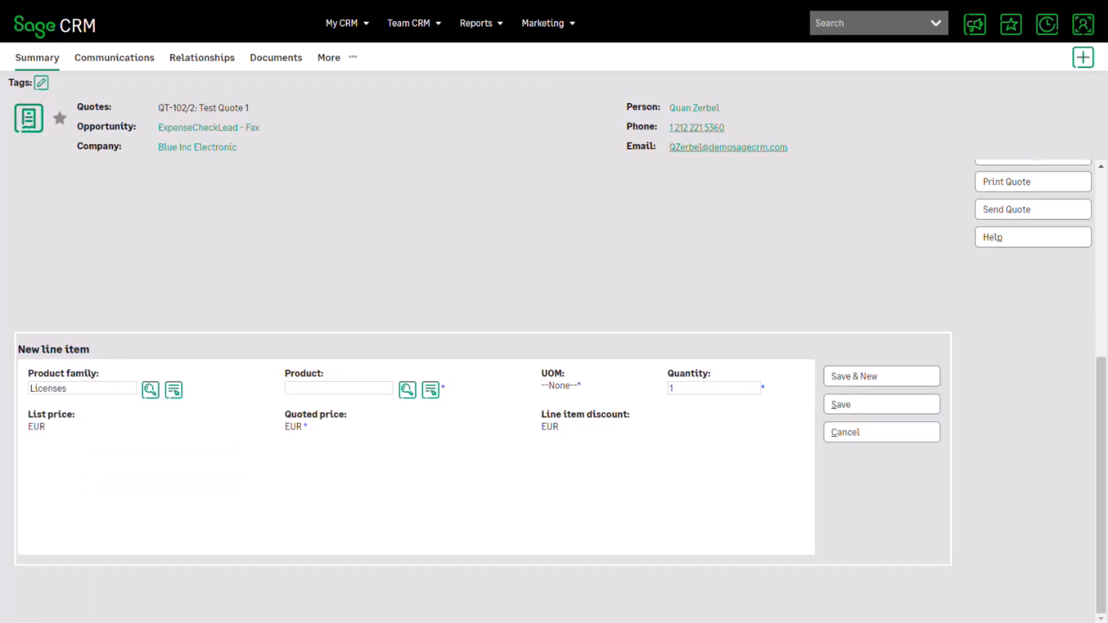
click(407, 390)
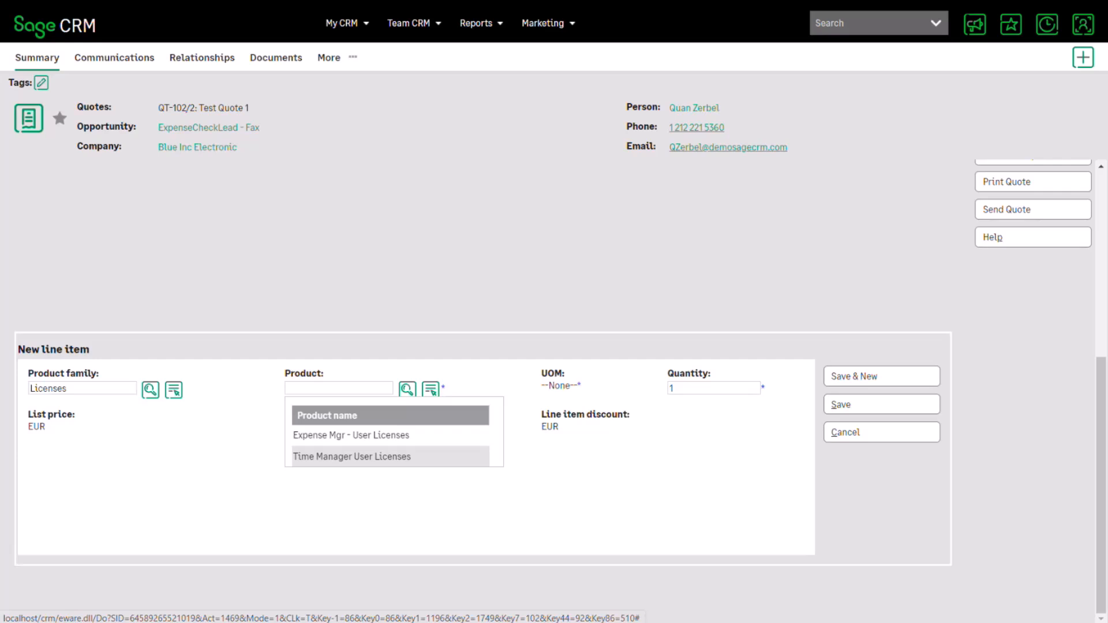
click(351, 436)
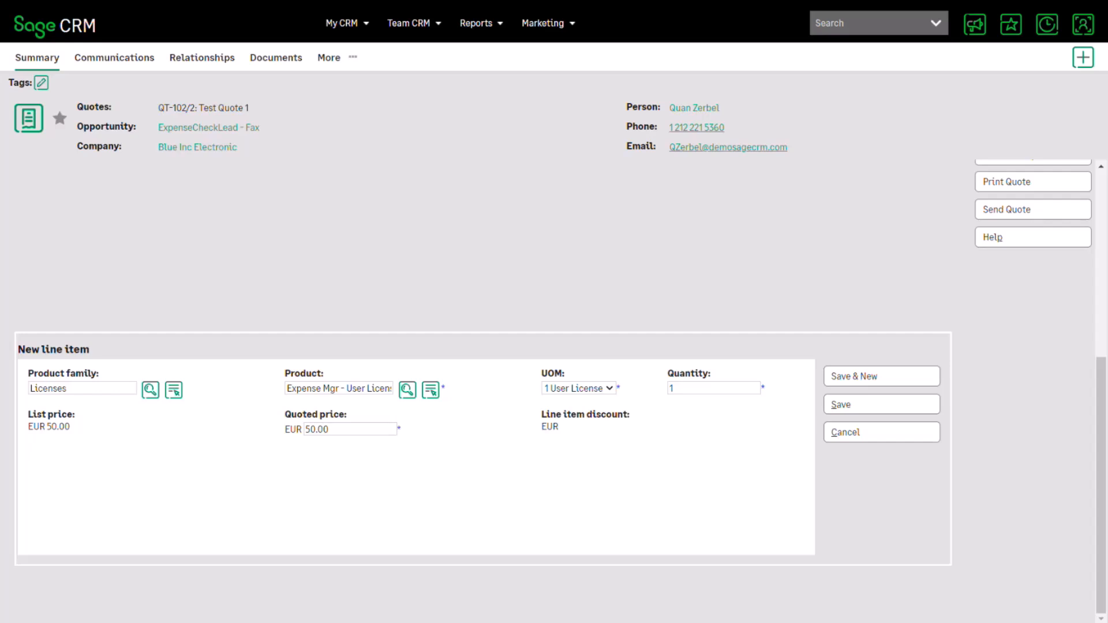
click(578, 388)
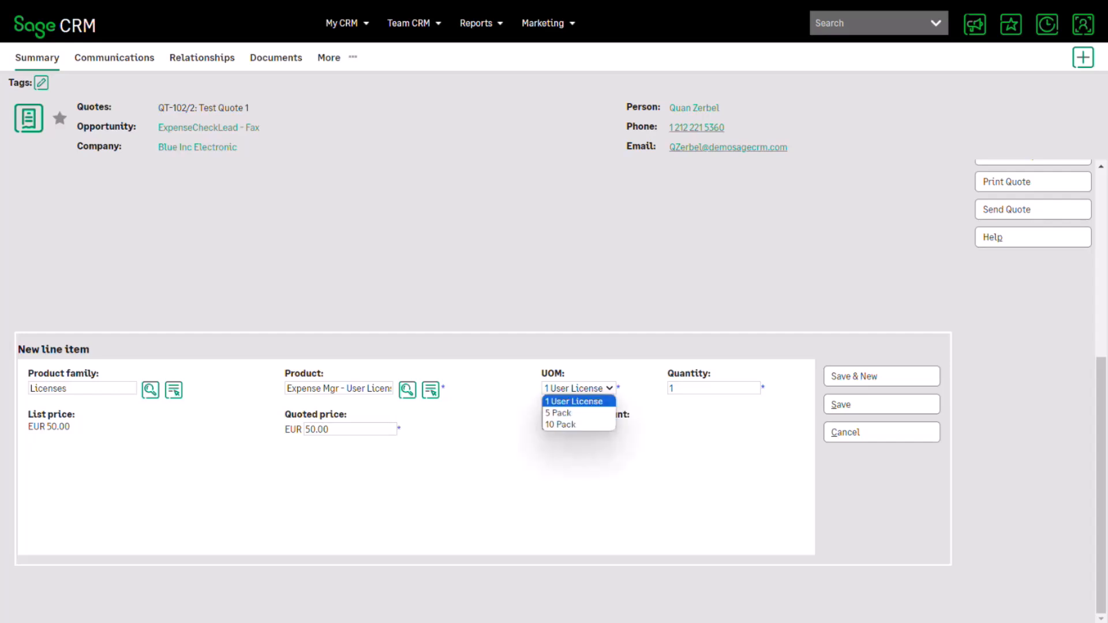
click(559, 413)
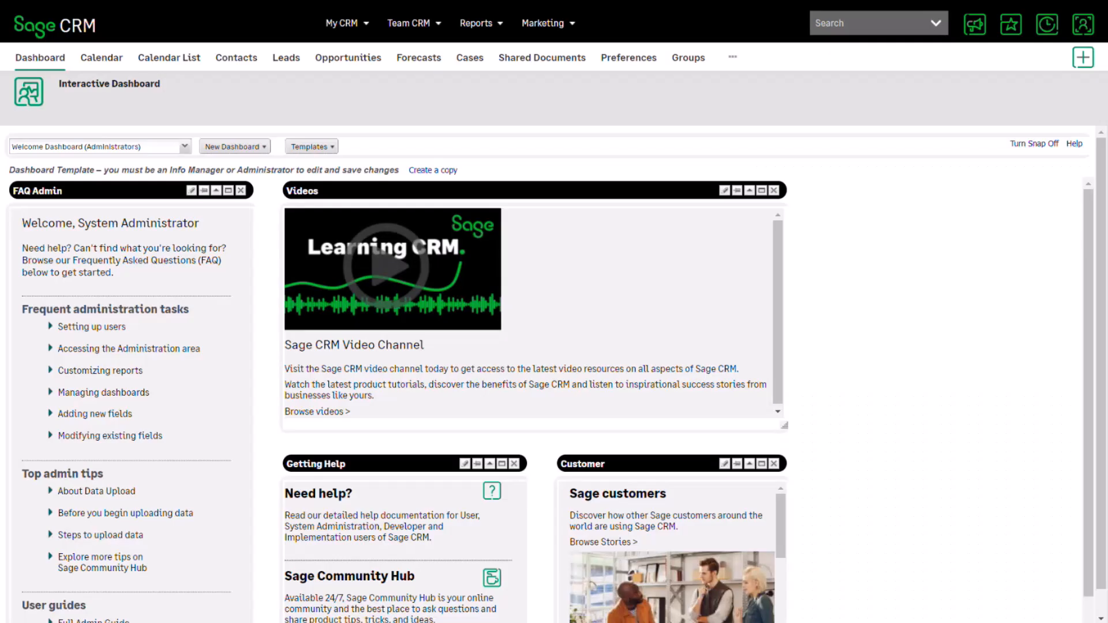
Step: Open the product configuration settings in the Data Management area of Administration
mouse_move(1083, 24)
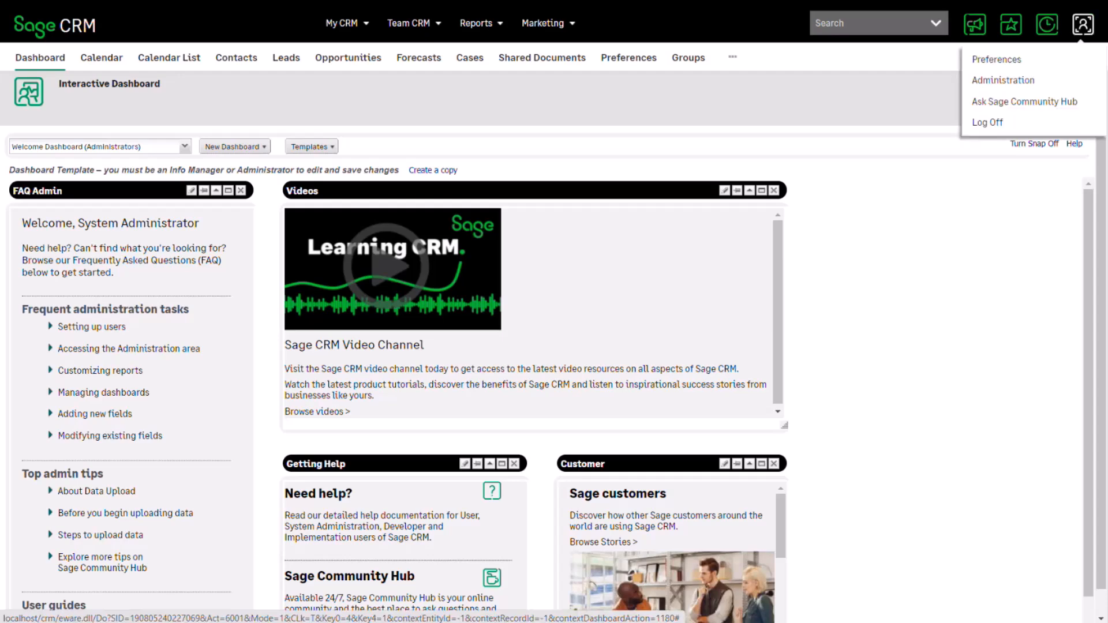
click(1003, 80)
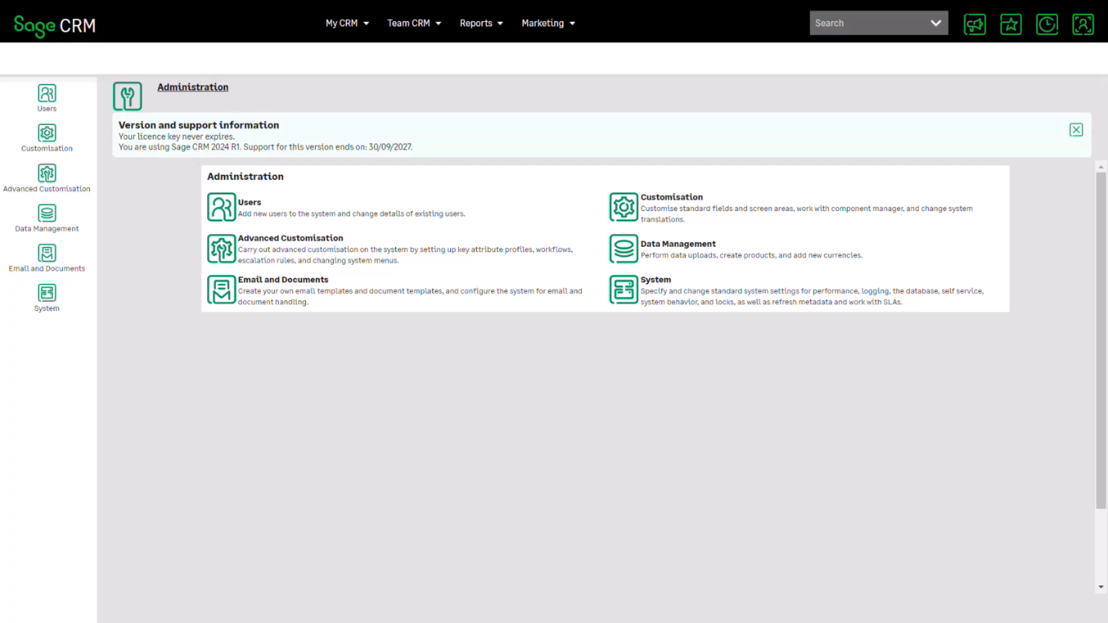
click(677, 244)
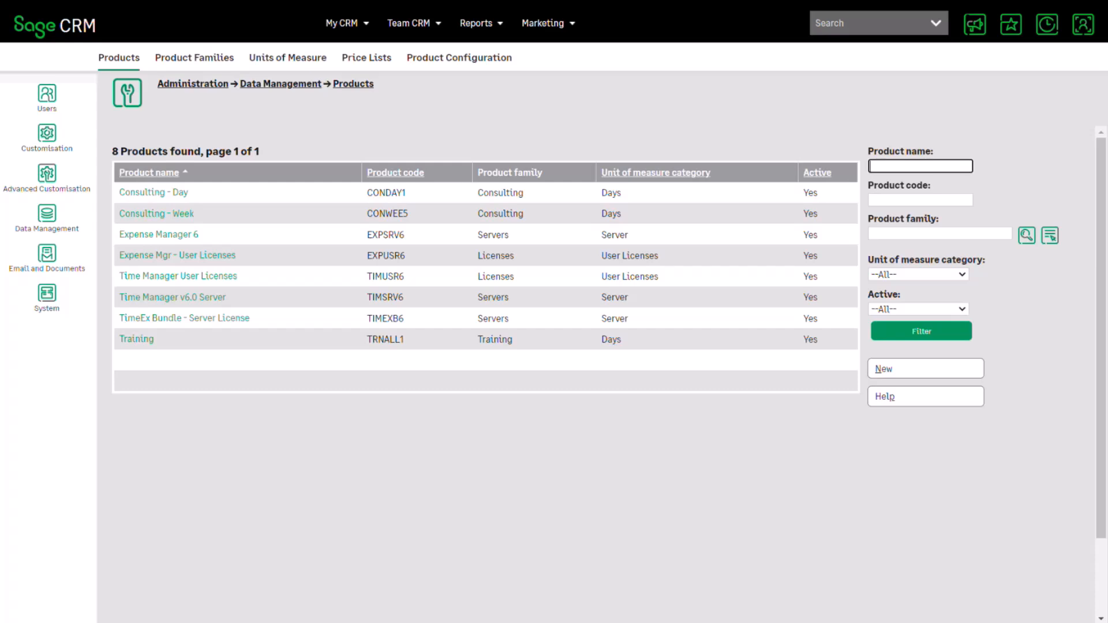
click(459, 58)
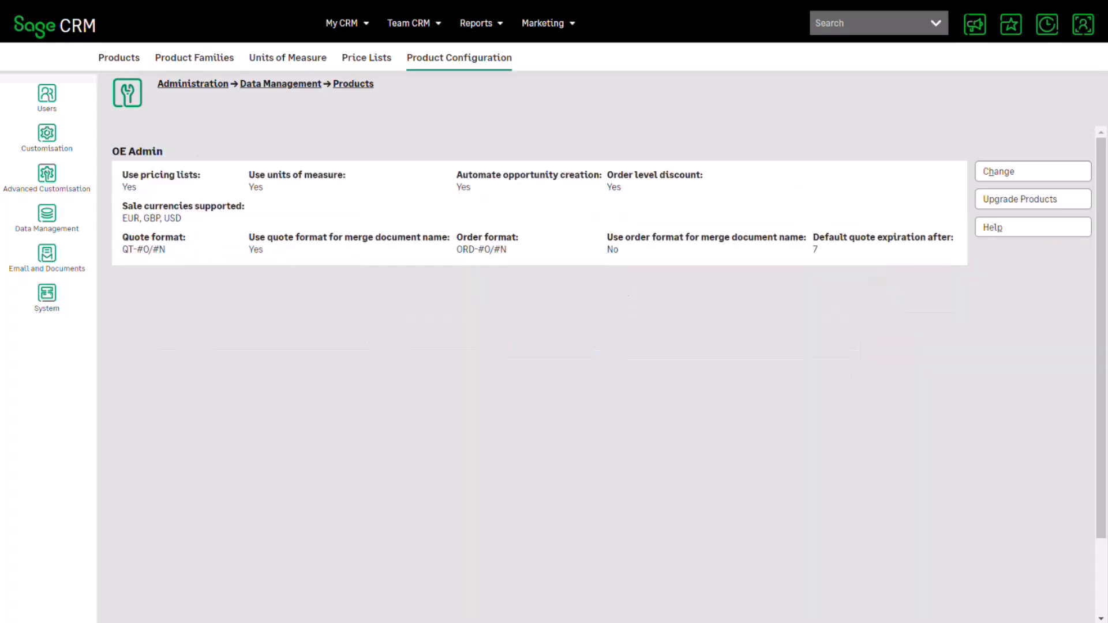
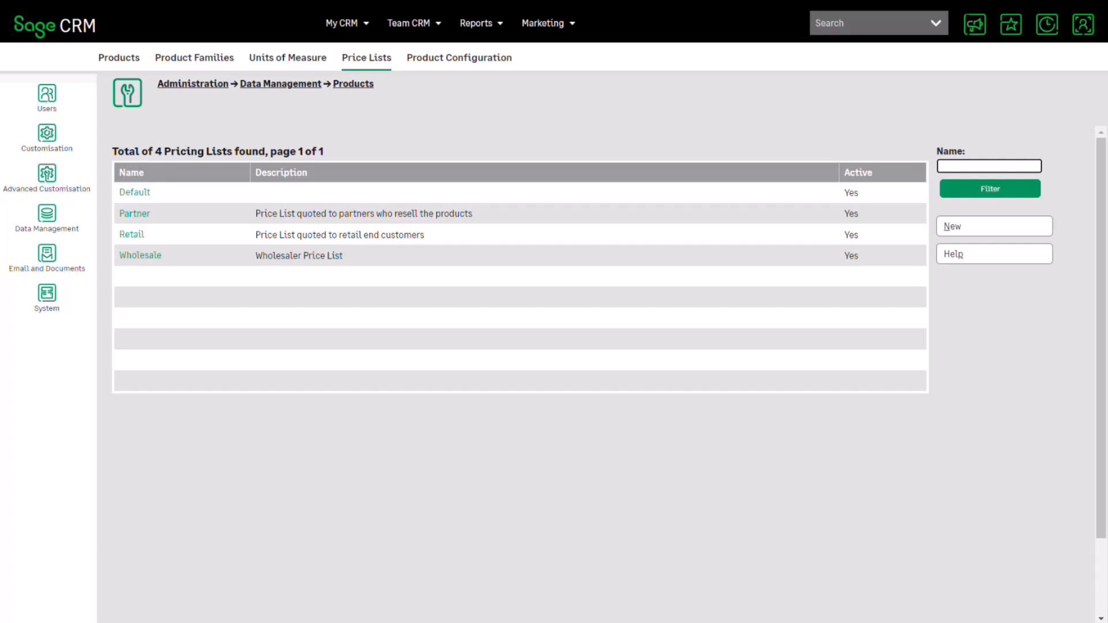
Step: Review the existing units of measure, product families and products, and view the Partner price list's details
click(287, 57)
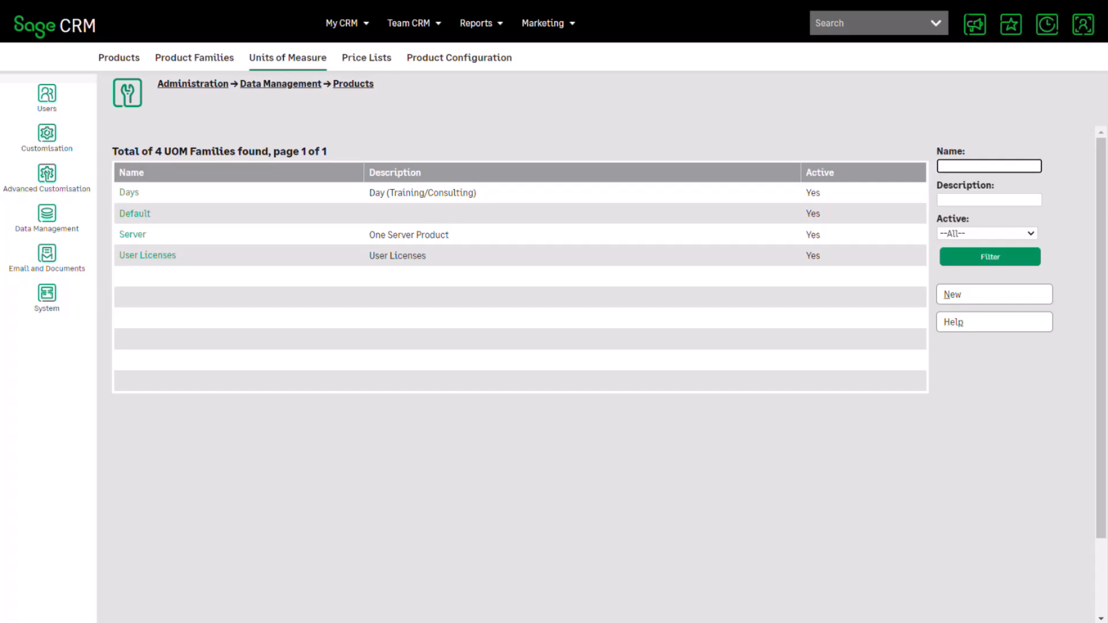
click(194, 58)
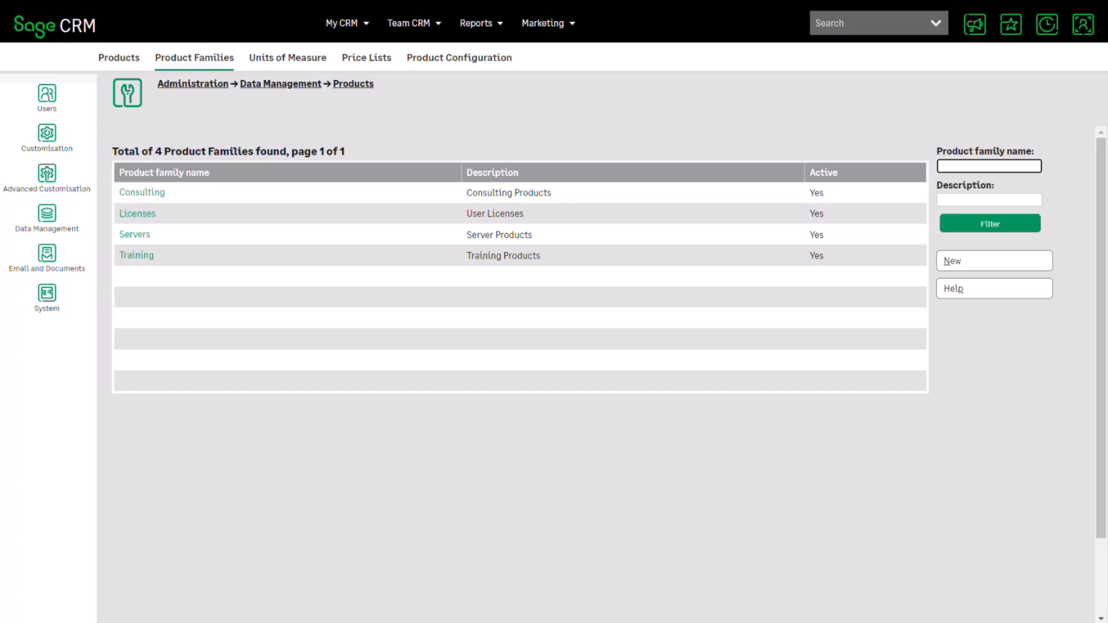
click(119, 58)
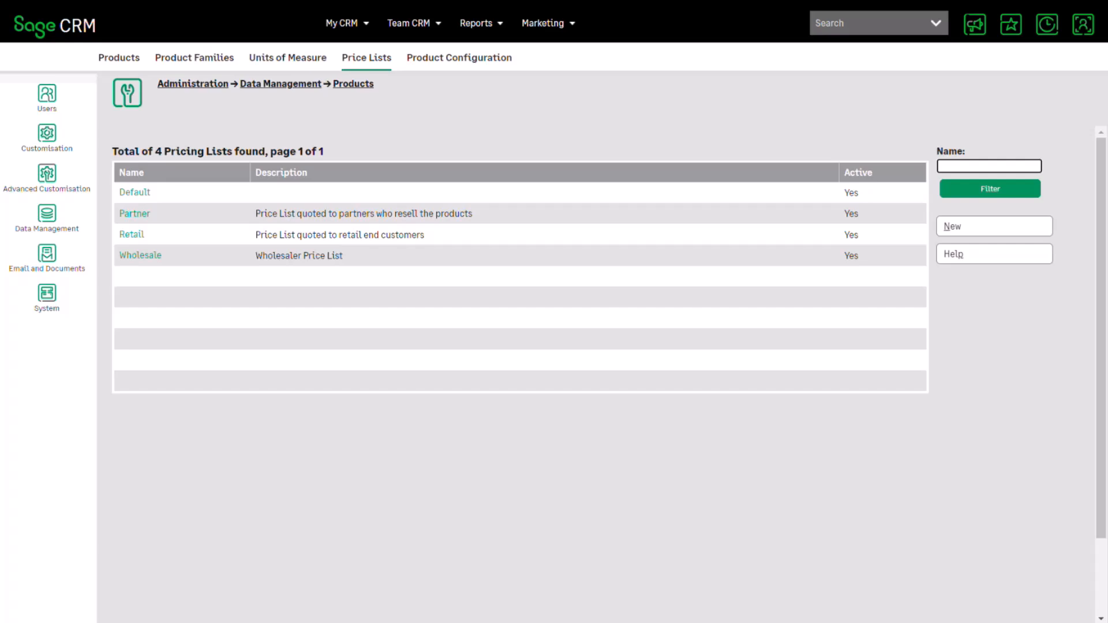
click(134, 214)
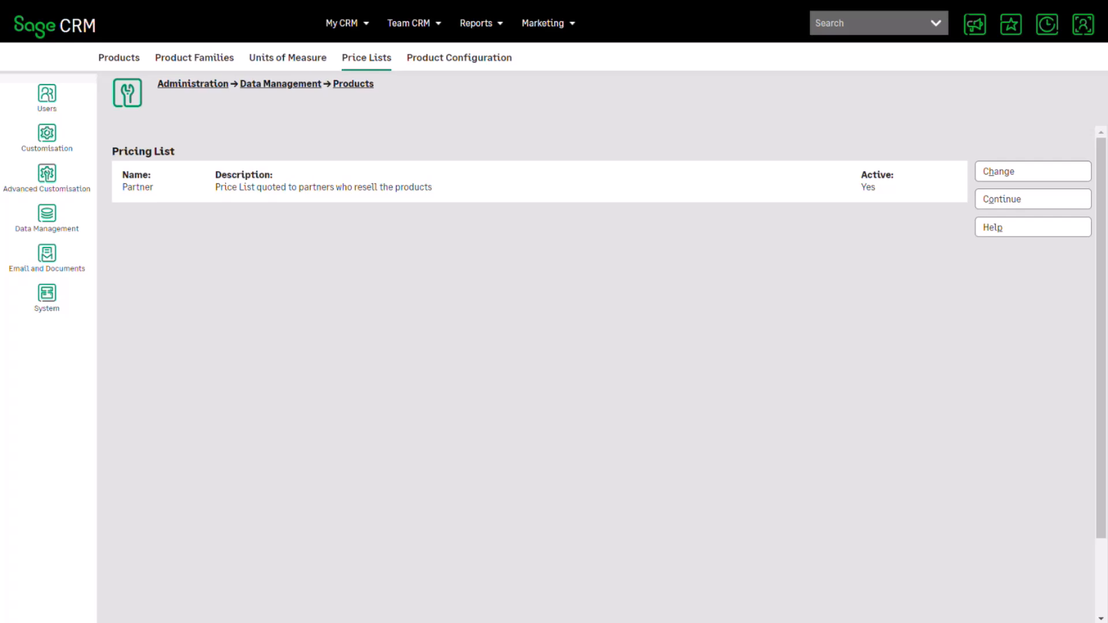
Step: Create a unit of measure family named "Subscription" with the description "Time based subscription"
click(287, 58)
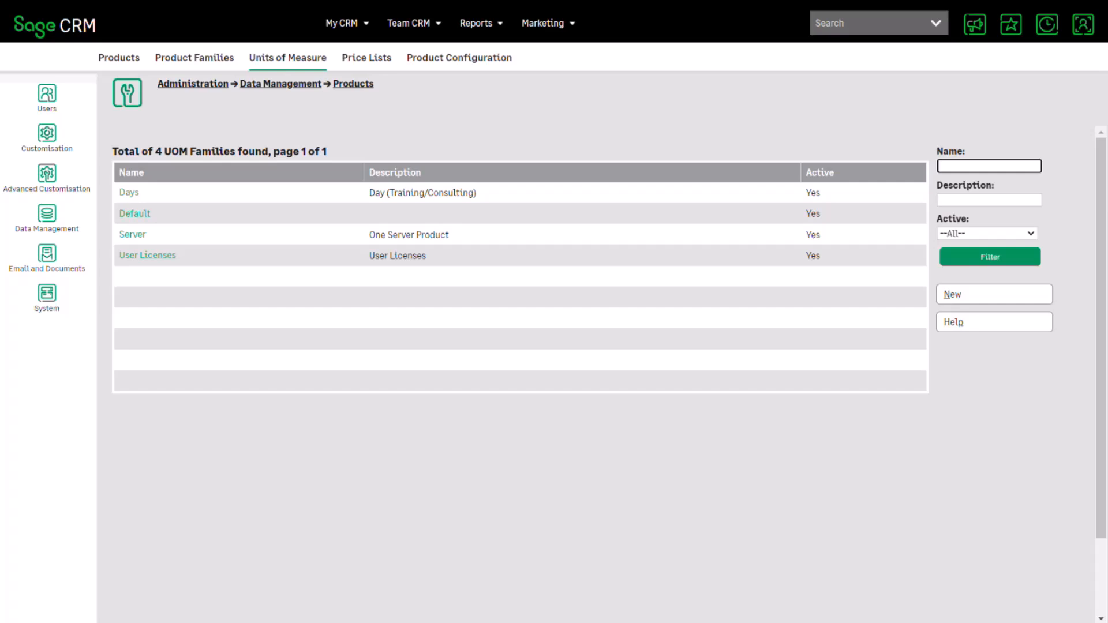
click(994, 294)
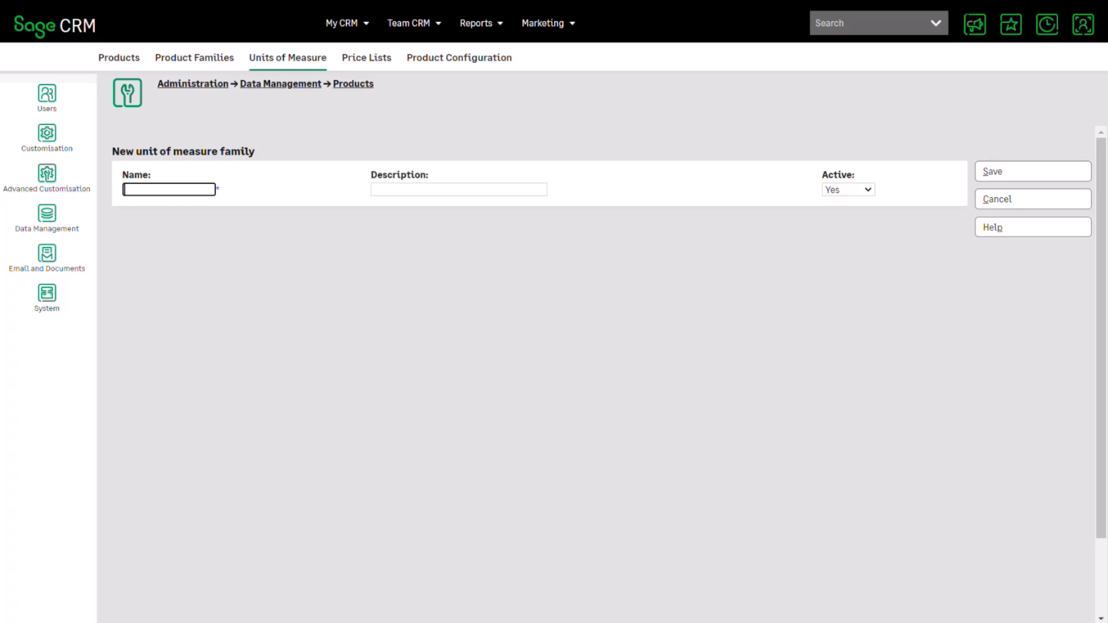
text(Subscription)
key(Tab)
text(Time based subscription)
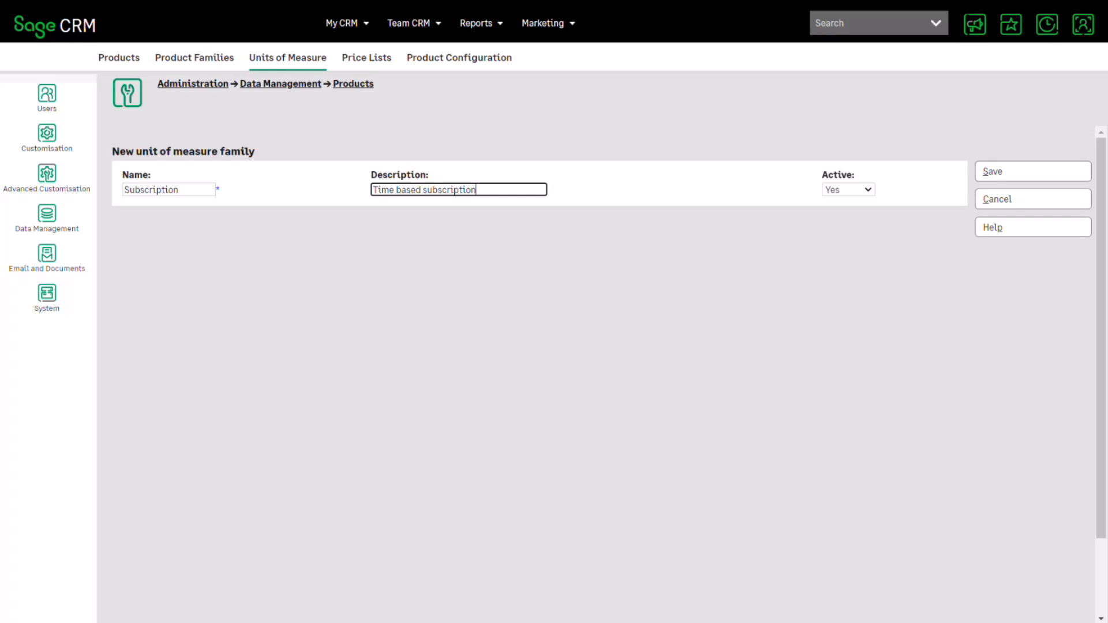
key(Return)
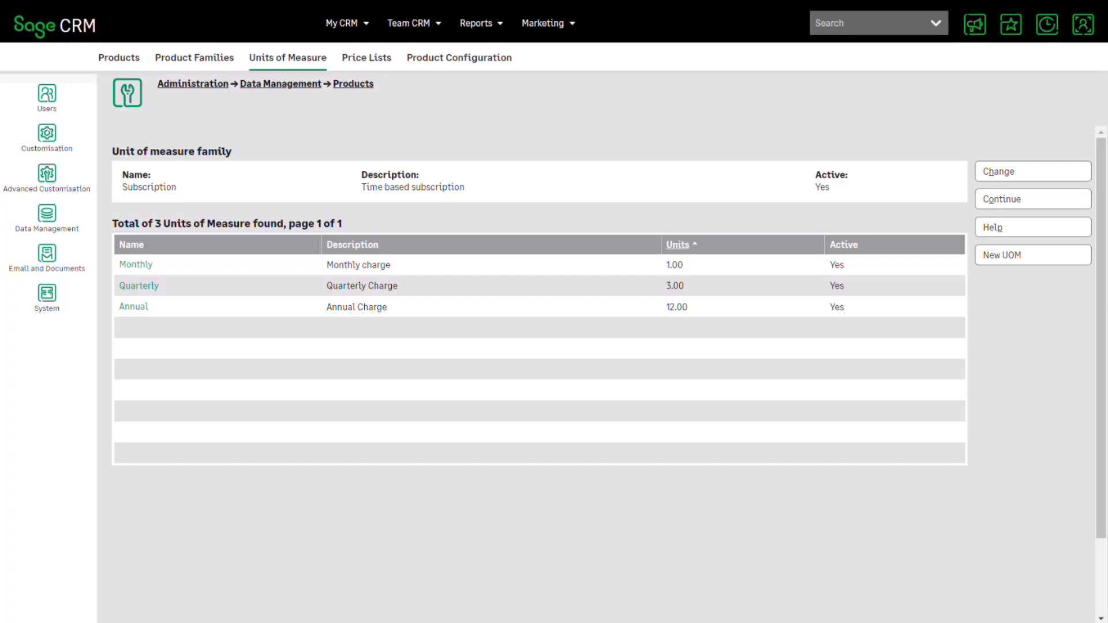
Step: Create a product family named "Cloud Series" with the description "Cloud based access"
click(195, 58)
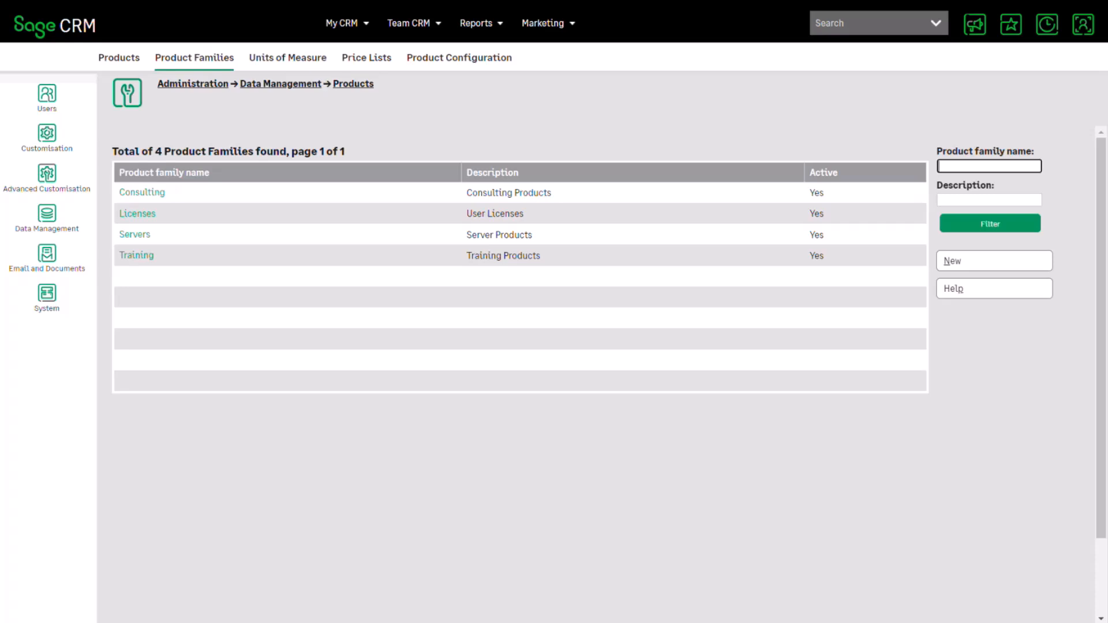
key(alt+n)
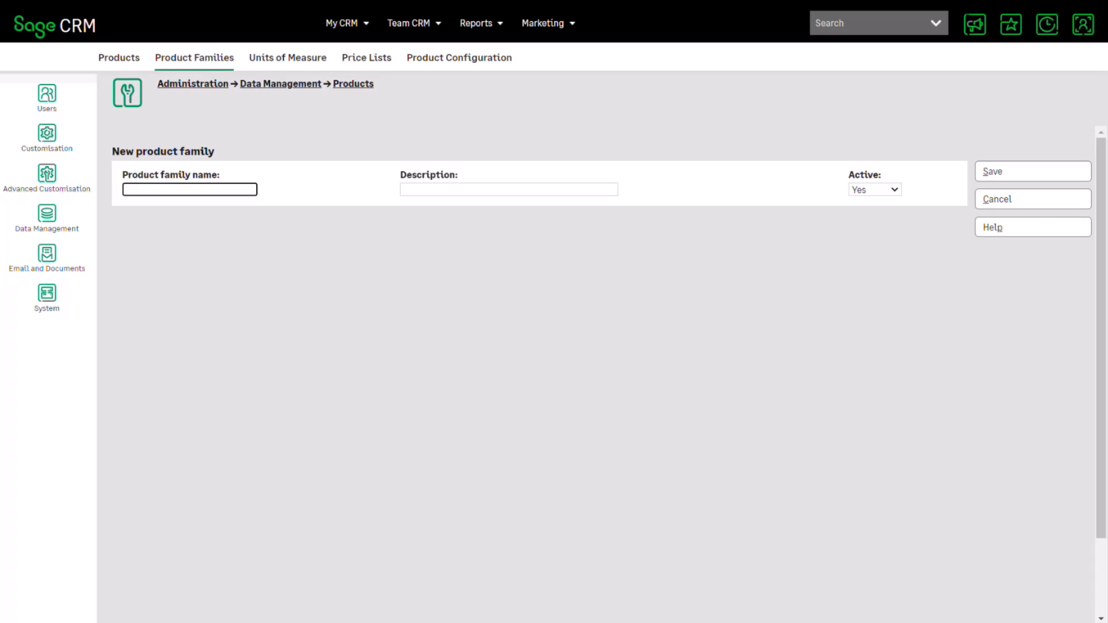
text(Cloud Series)
key(Tab)
text(Cloud based access)
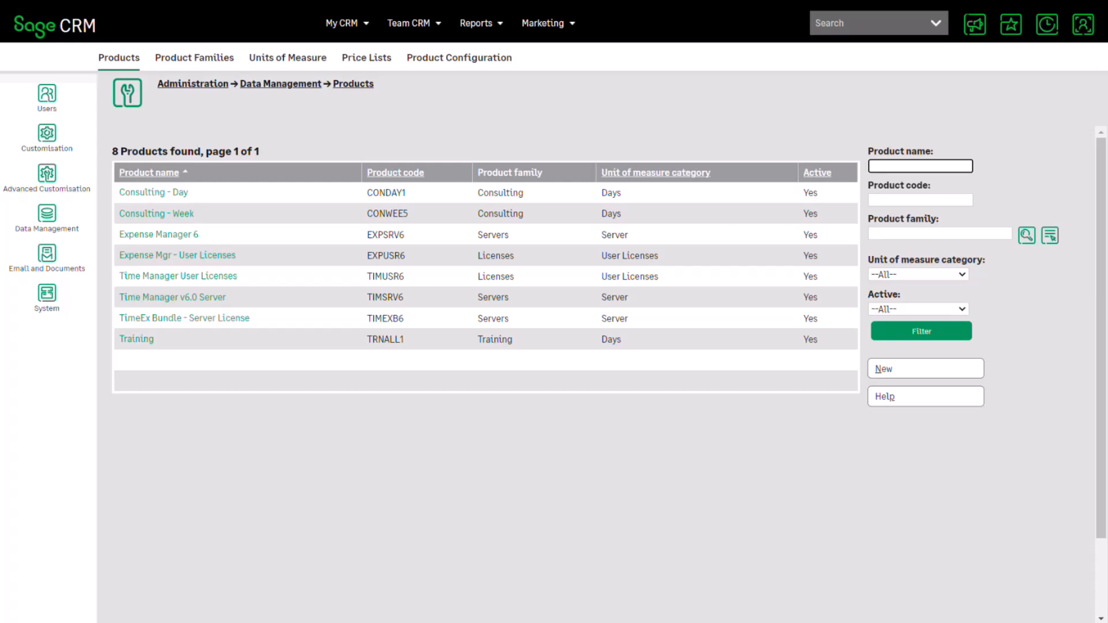
Step: Create the product "TimeEx Online" with code TimeCloud, the Cloud Series family and the Subscription unit of measure category
key(alt+n)
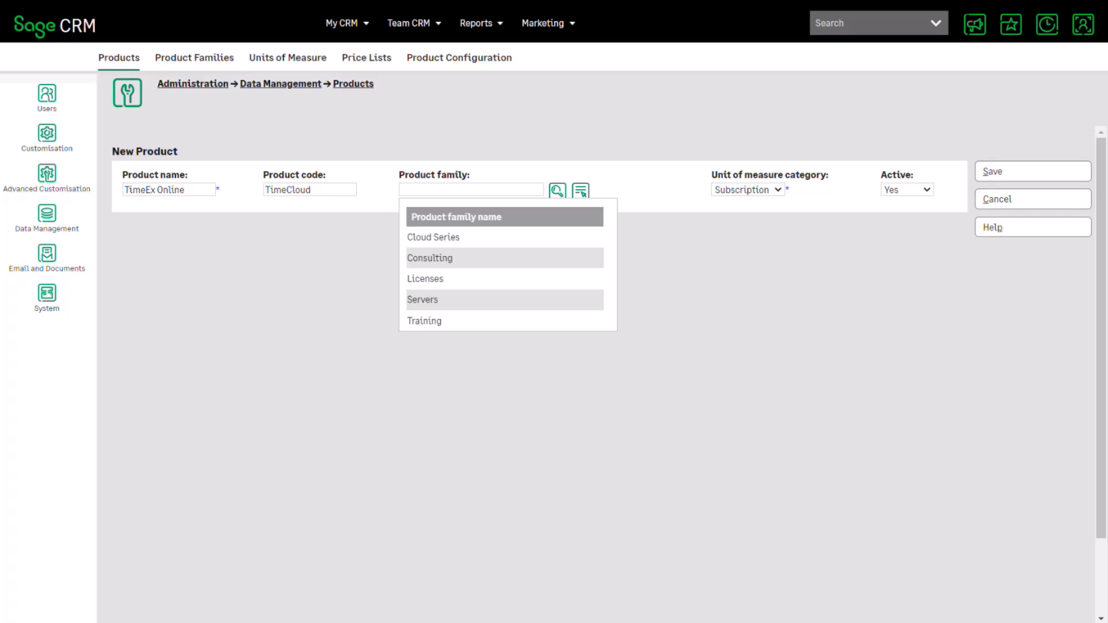
click(433, 237)
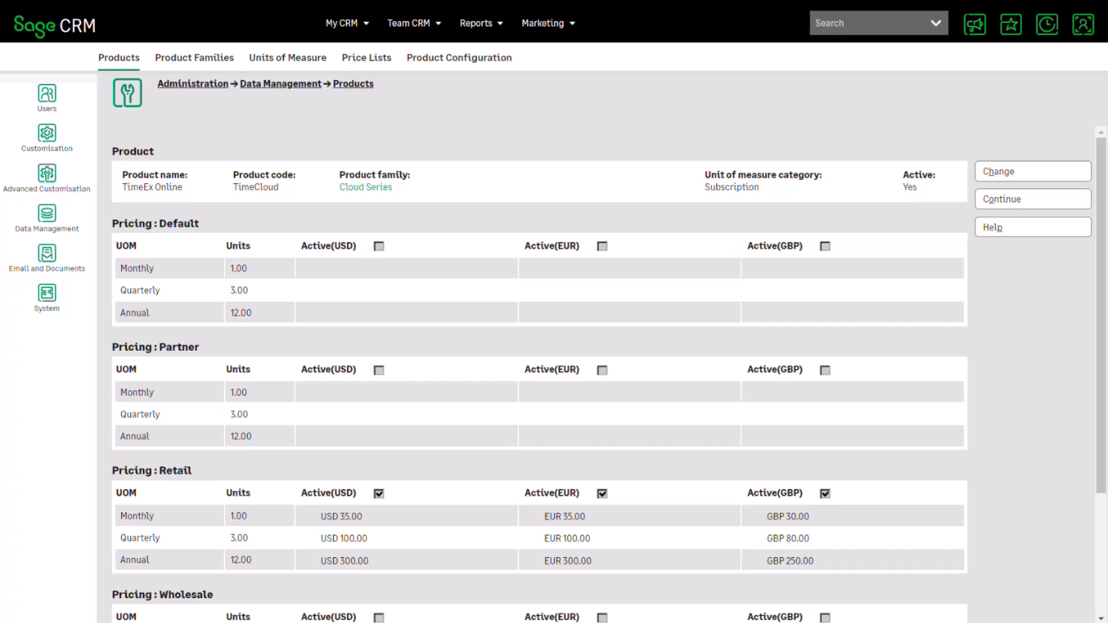
click(194, 58)
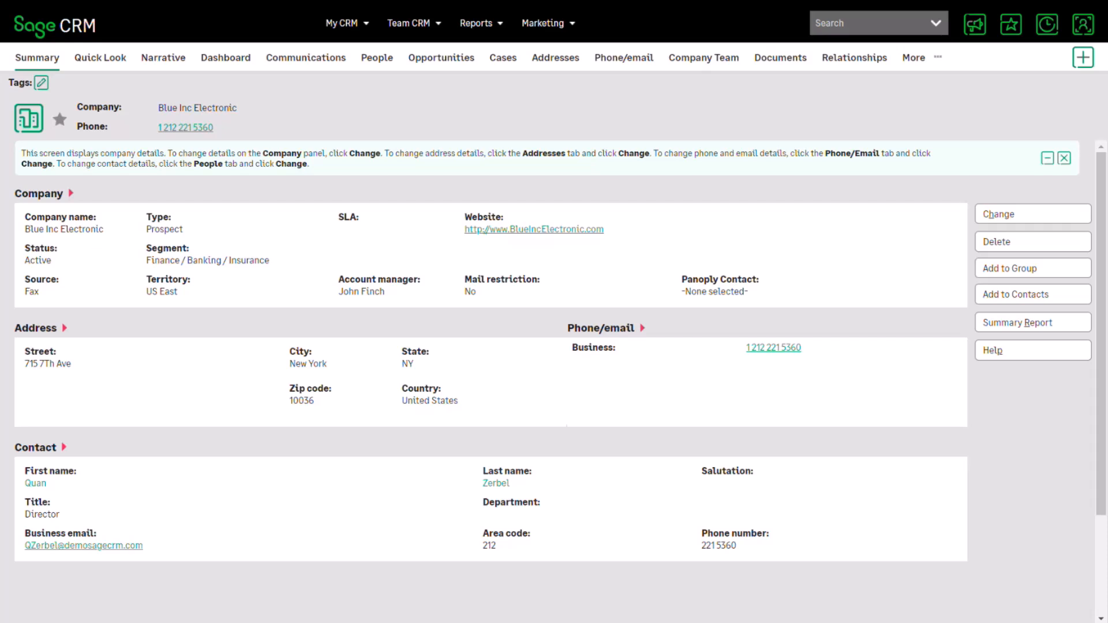
Step: Create a new quote for Blue Inc Electronic with the description "Test Quote - Subscription"
click(1083, 57)
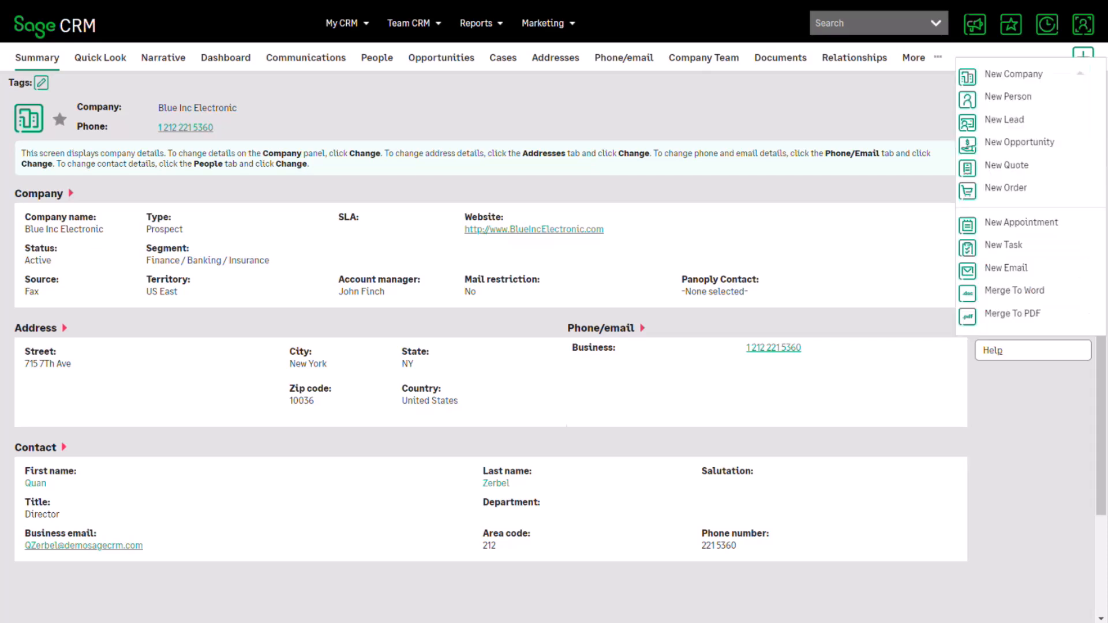
click(1006, 166)
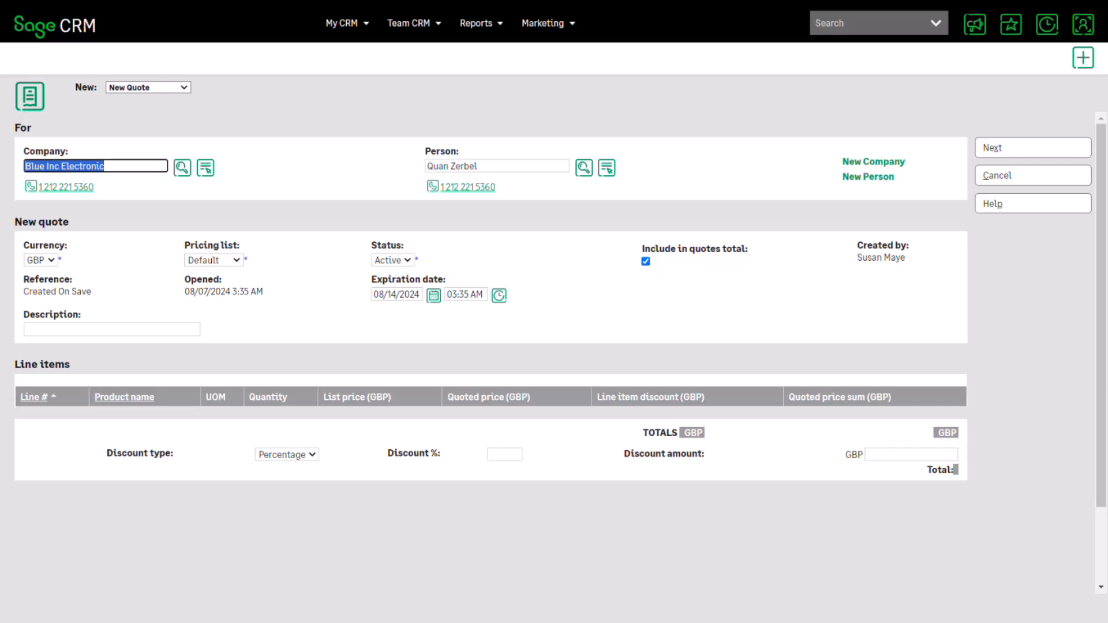
click(213, 260)
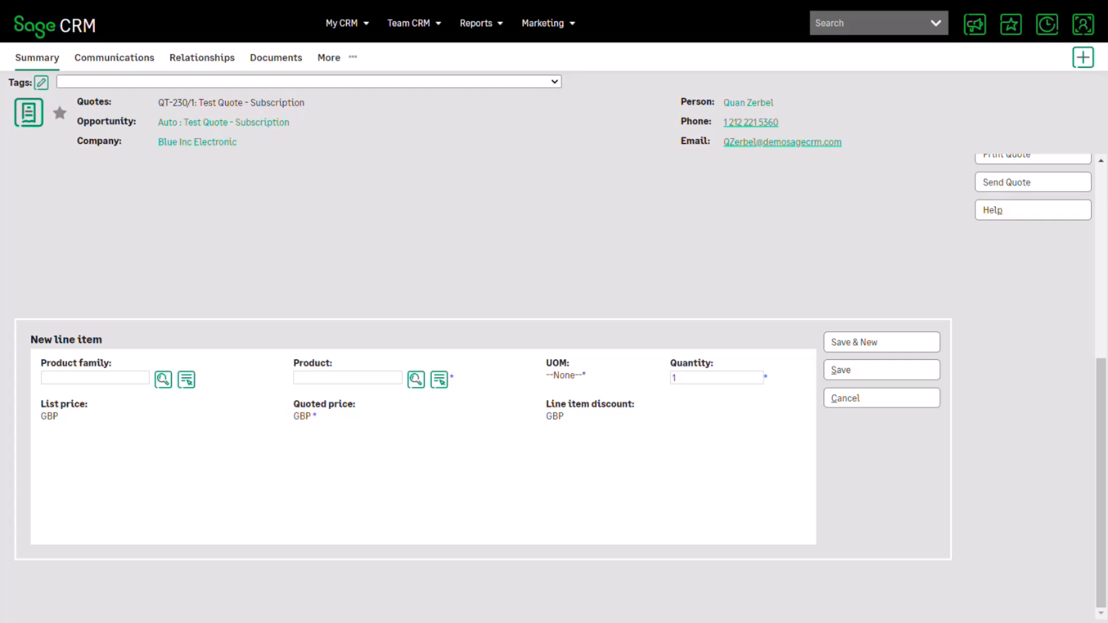
Step: Open the product family choices for the subscription quote's new line item
click(163, 379)
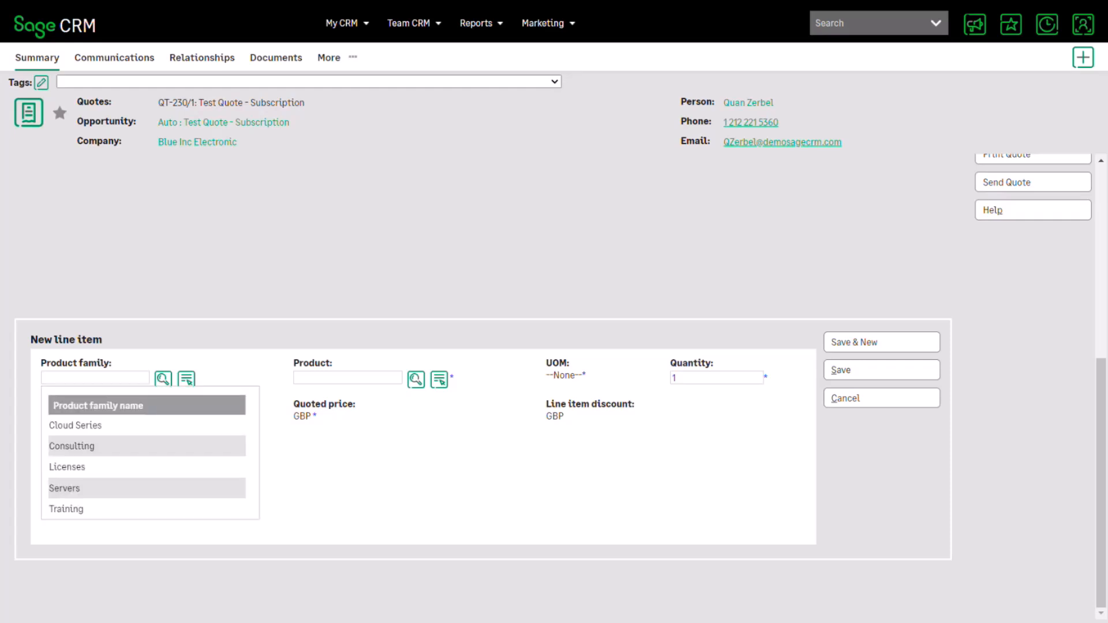